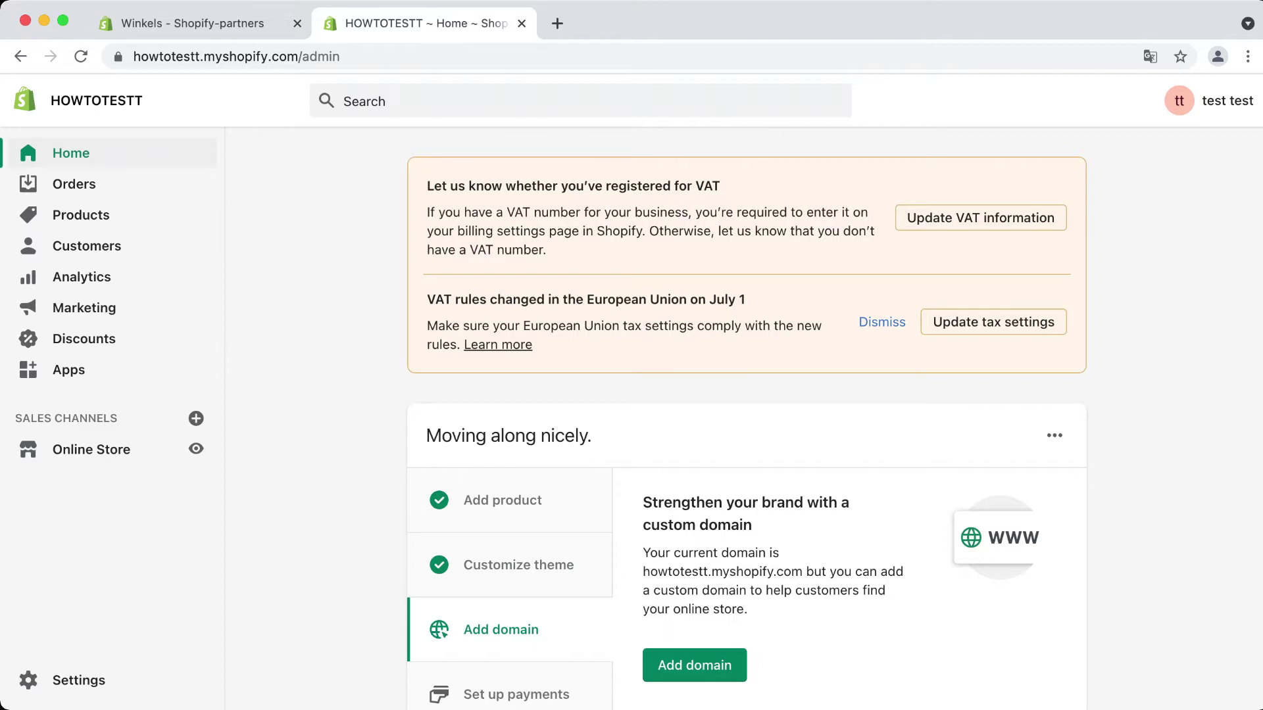
# - Go to the Online Store themes page and look over the current theme
pyautogui.click(91, 449)
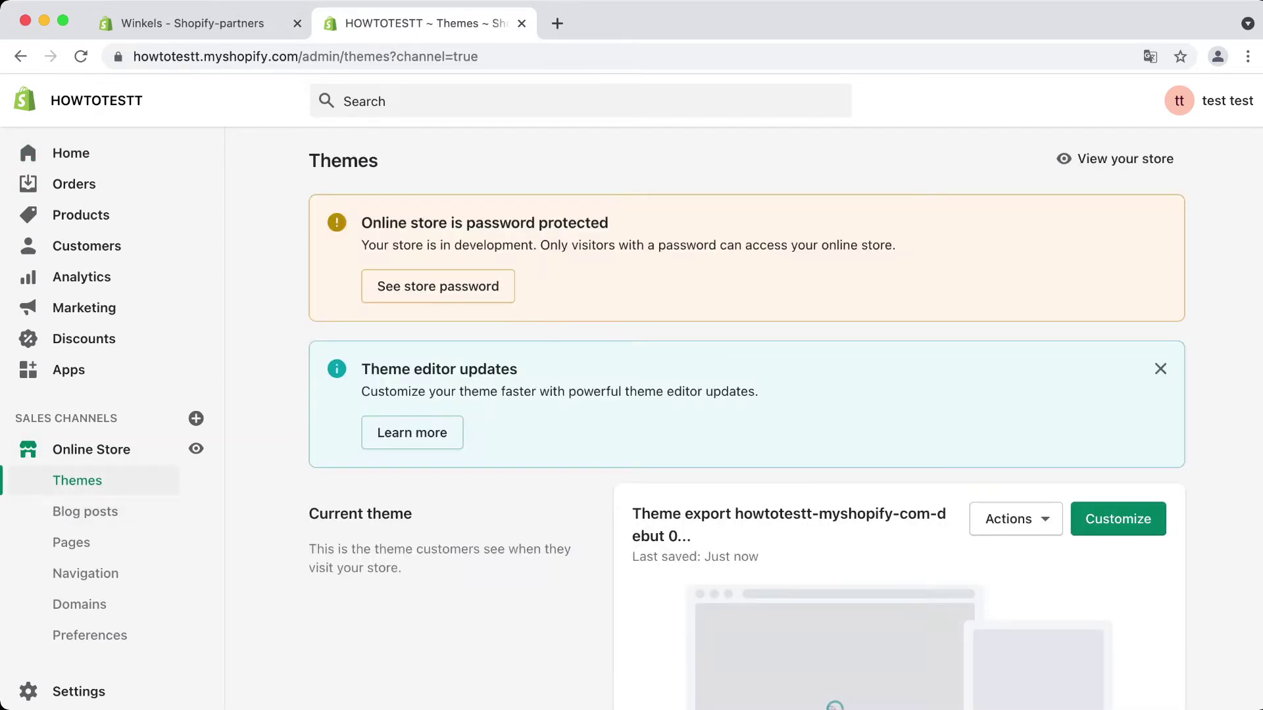
pyautogui.scroll(-7, 746, 418)
pyautogui.scroll(-3, 746, 418)
pyautogui.scroll(10, 747, 418)
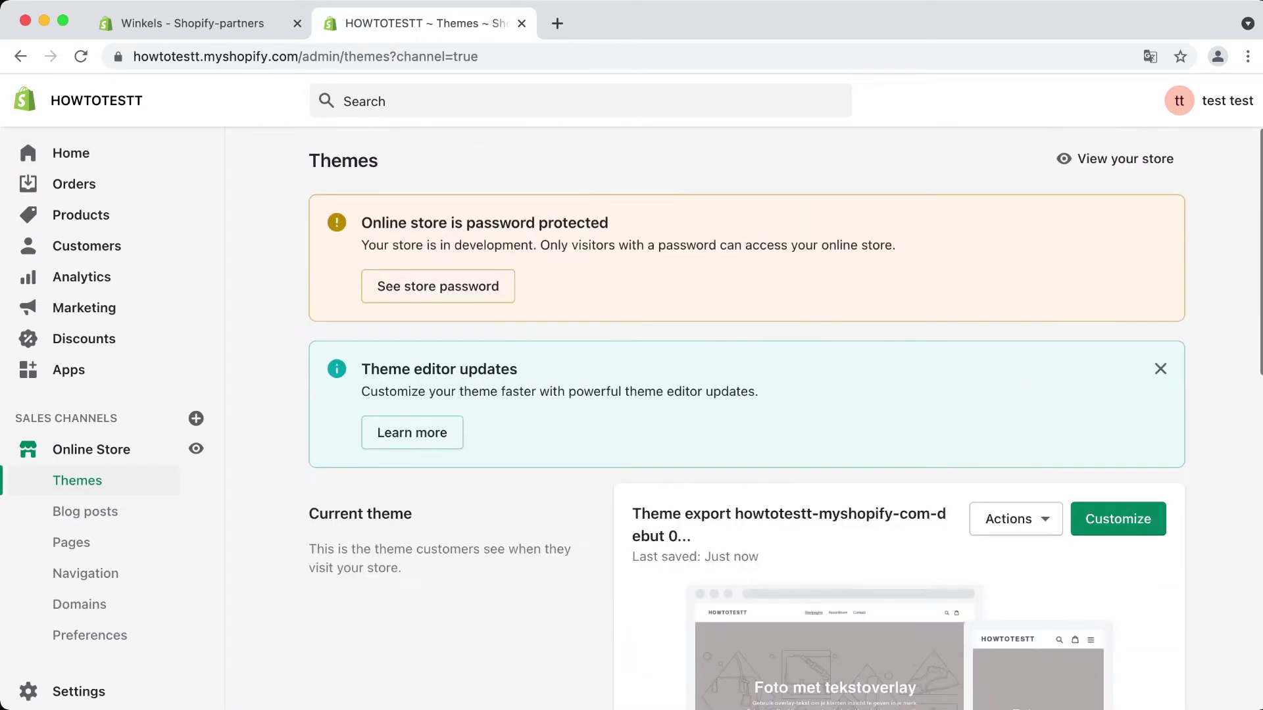
pyautogui.scroll(-10, 747, 418)
pyautogui.scroll(10, 746, 418)
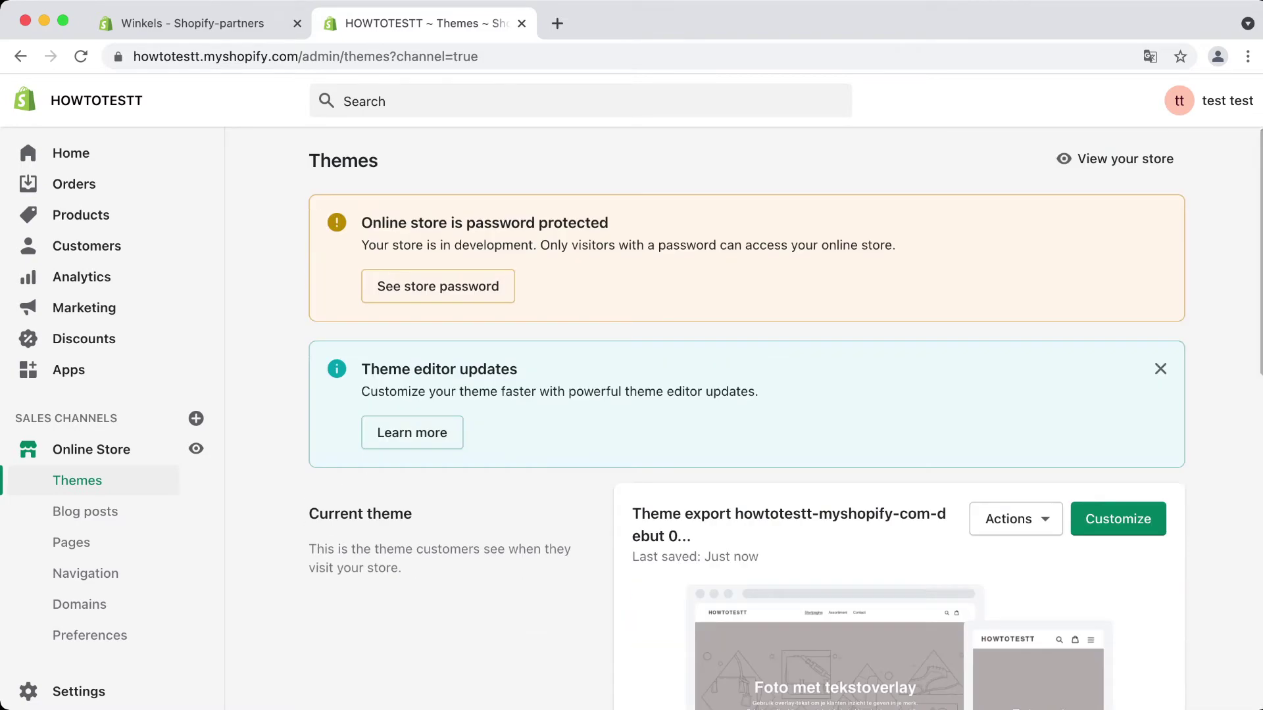
# - Choose Edit languages from the current theme's Actions menu to reach the Dutch translations
pyautogui.click(1016, 519)
pyautogui.scroll(-2, 987, 527)
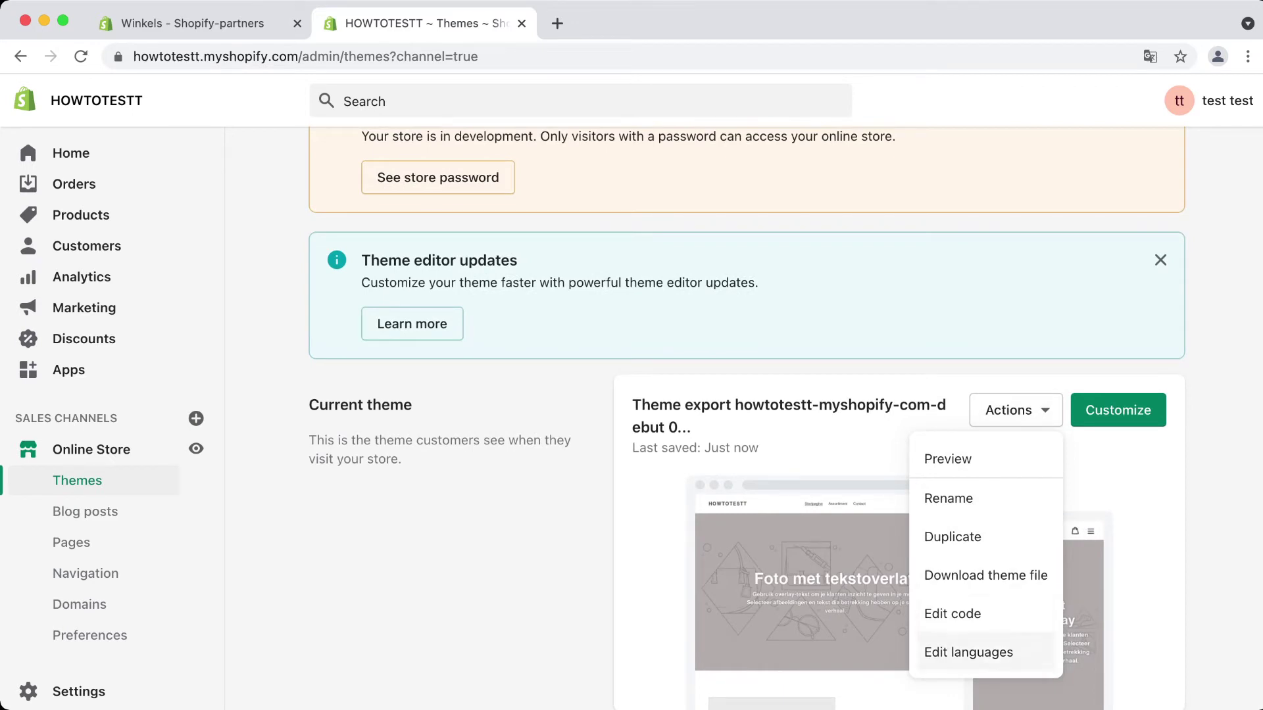
pyautogui.click(969, 652)
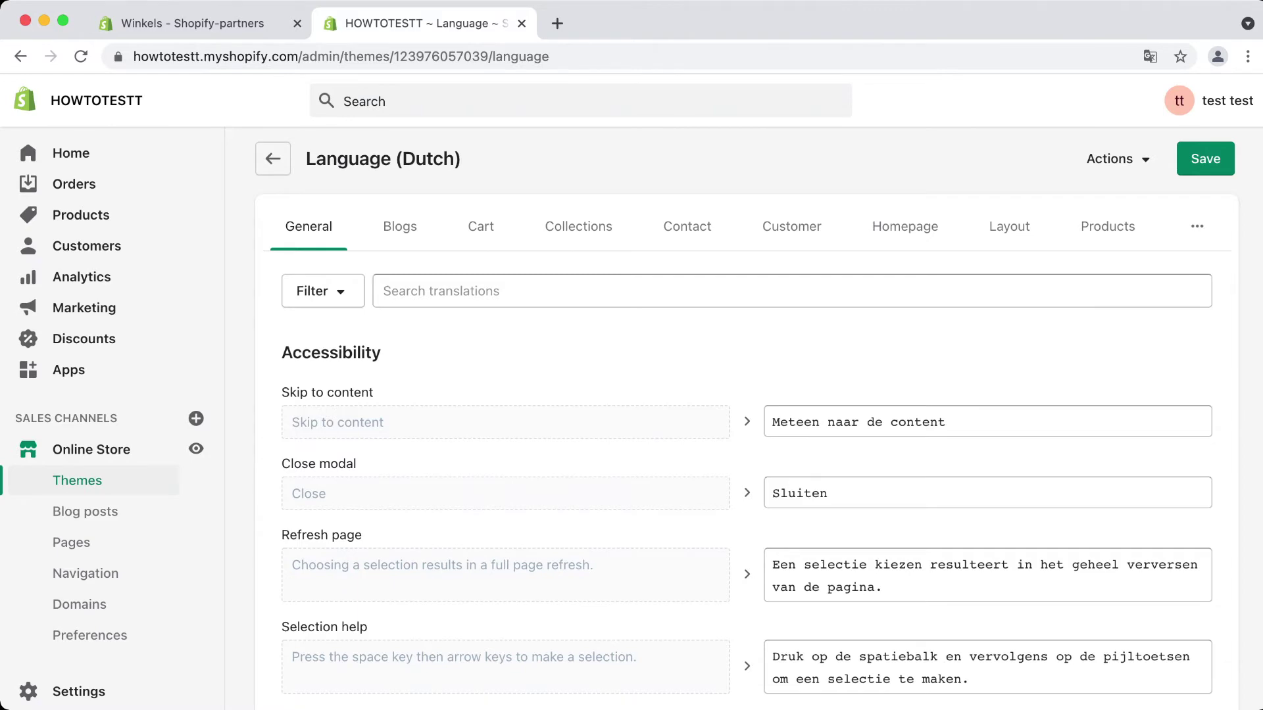
pyautogui.scroll(-10, 746, 421)
pyautogui.scroll(15, 746, 421)
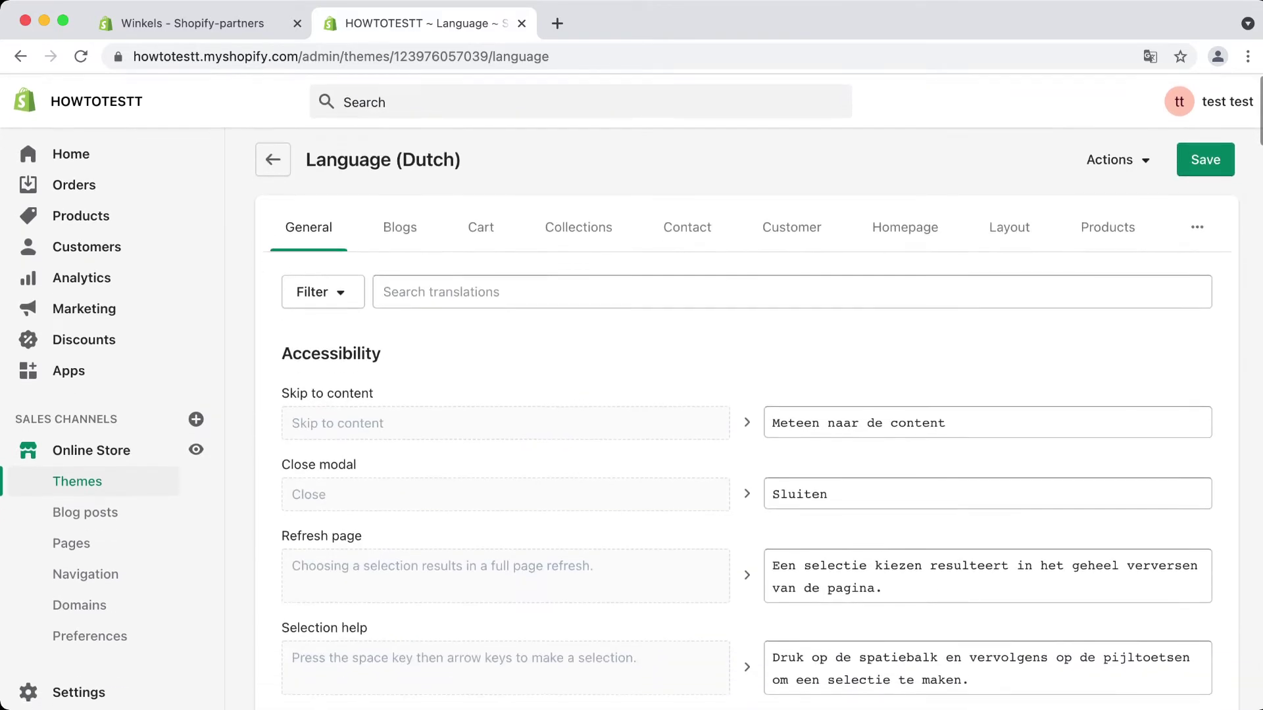
# - Search translations for 'calculated' and scroll to the Cart / General taxes and shipping strings
pyautogui.click(460, 292)
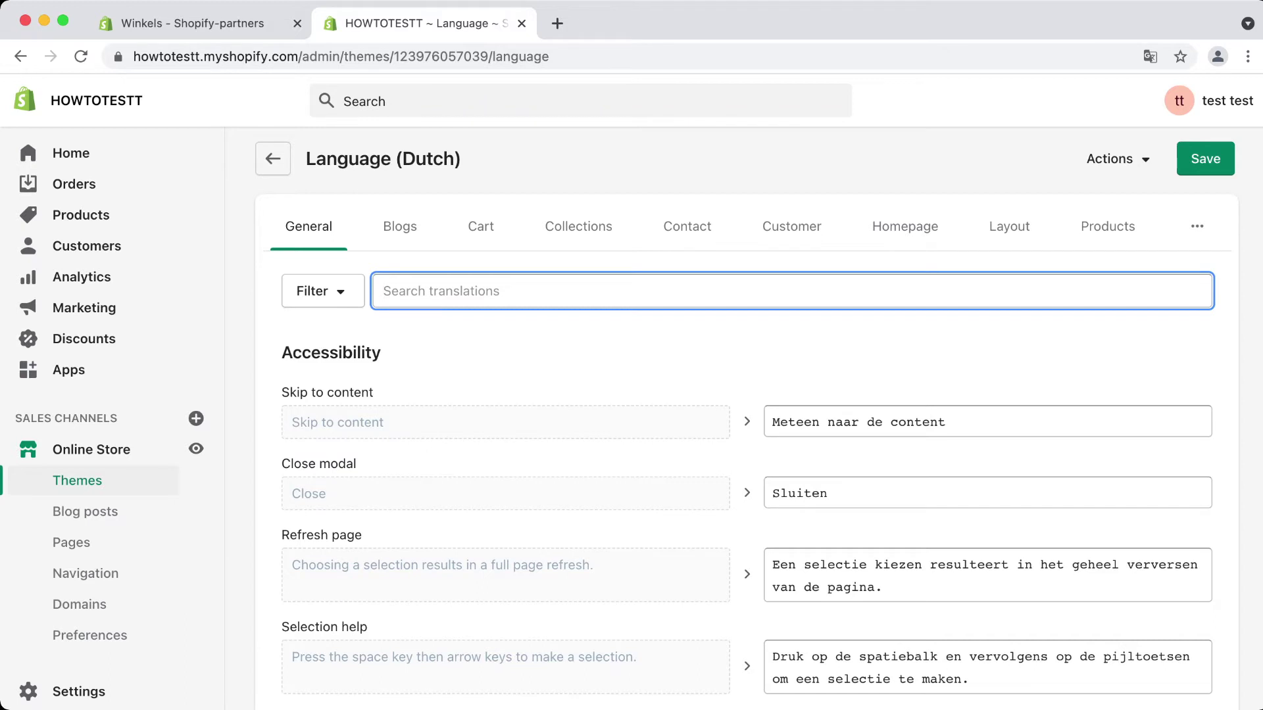
pyautogui.write('calcu')
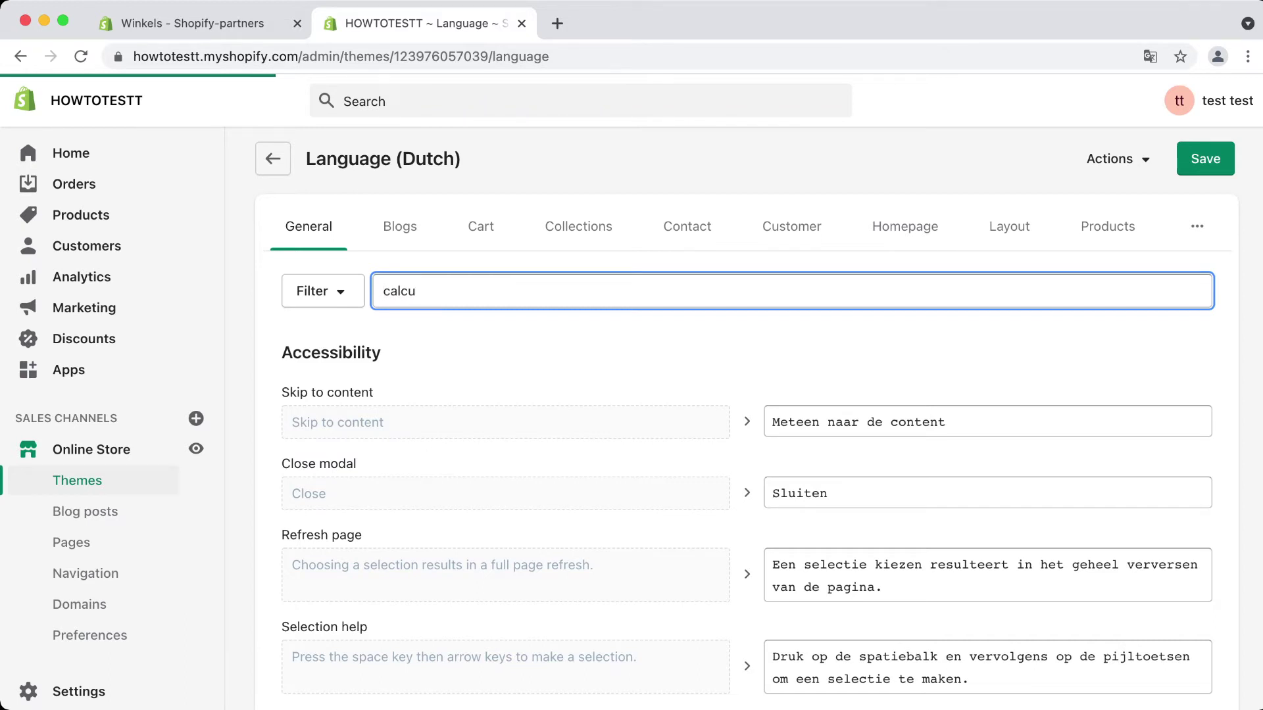
pyautogui.write('lated')
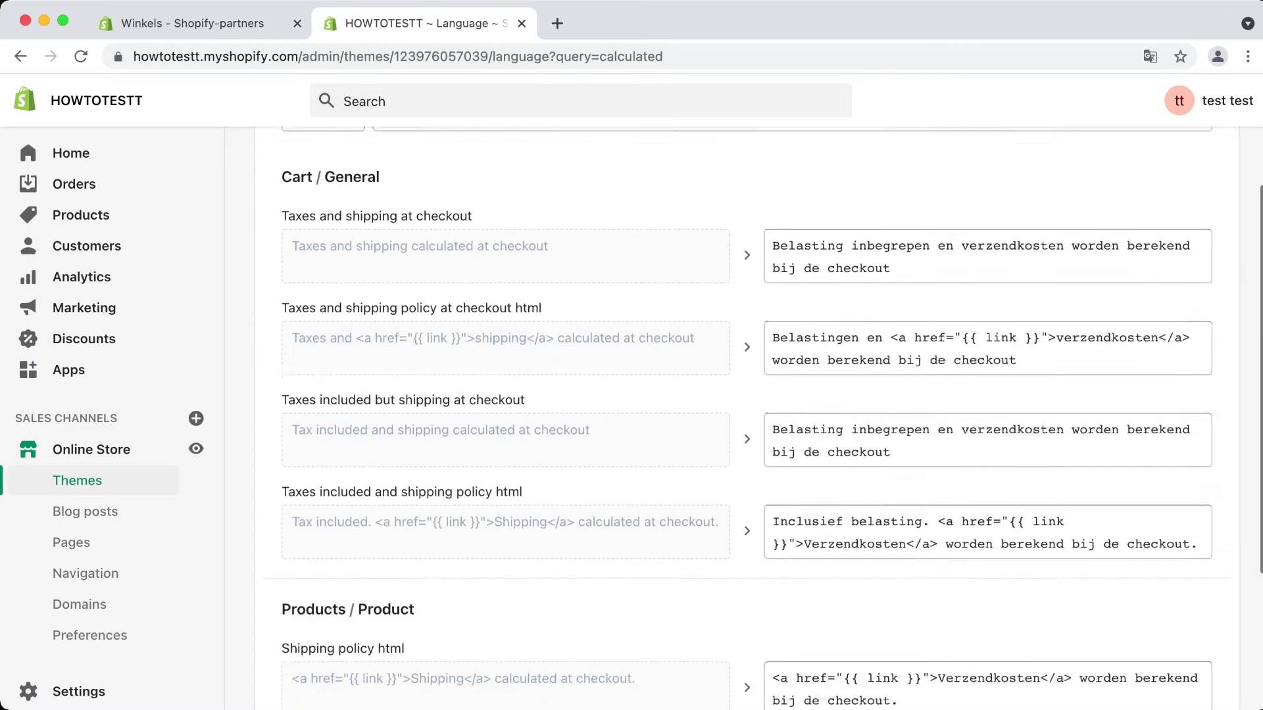
pyautogui.tripleClick(330, 353)
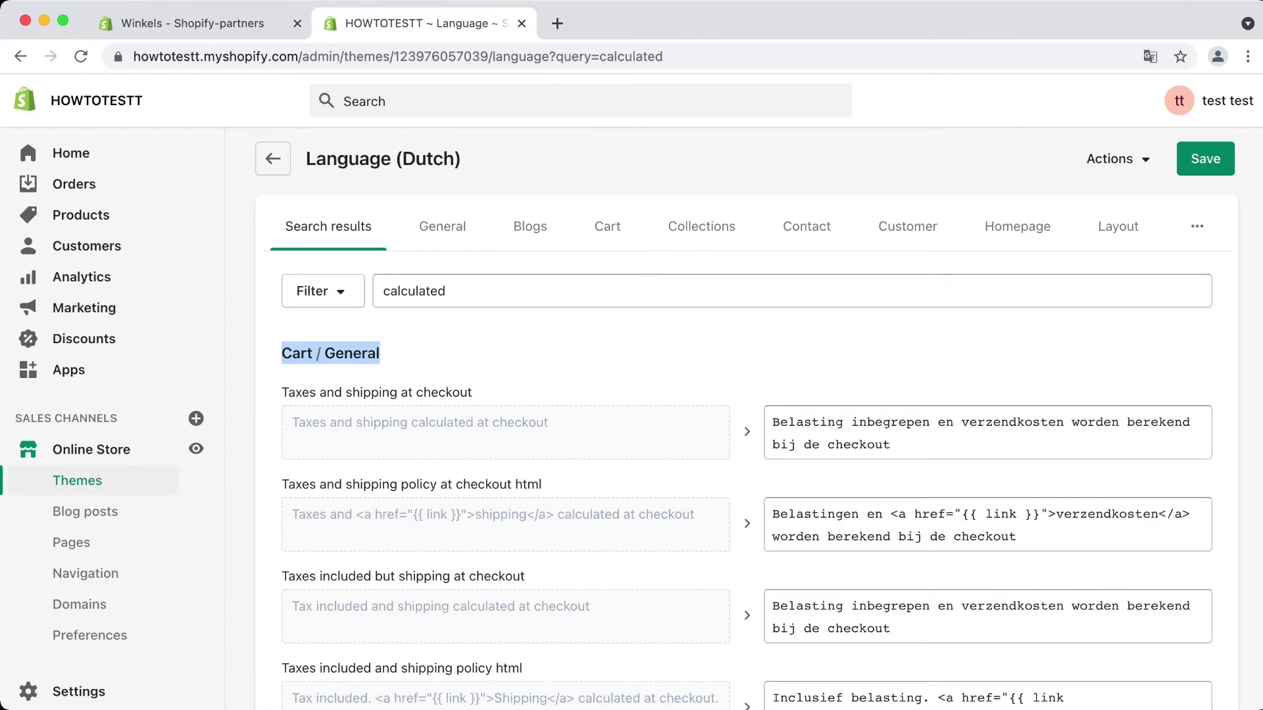
pyautogui.scroll(-3, 749, 418)
pyautogui.scroll(3, 750, 418)
pyautogui.scroll(-2, 750, 418)
pyautogui.scroll(-1, 750, 418)
pyautogui.moveTo(292, 452); pyautogui.dragTo(590, 452)
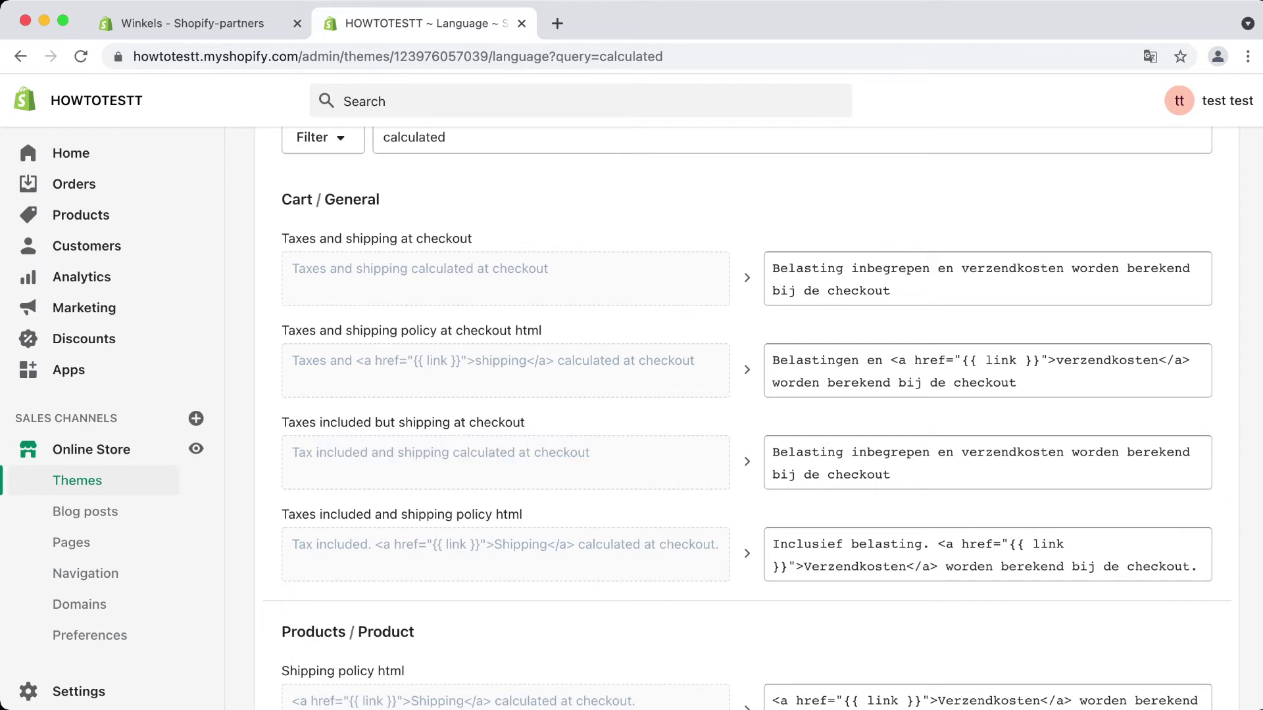
pyautogui.scroll(1, 750, 418)
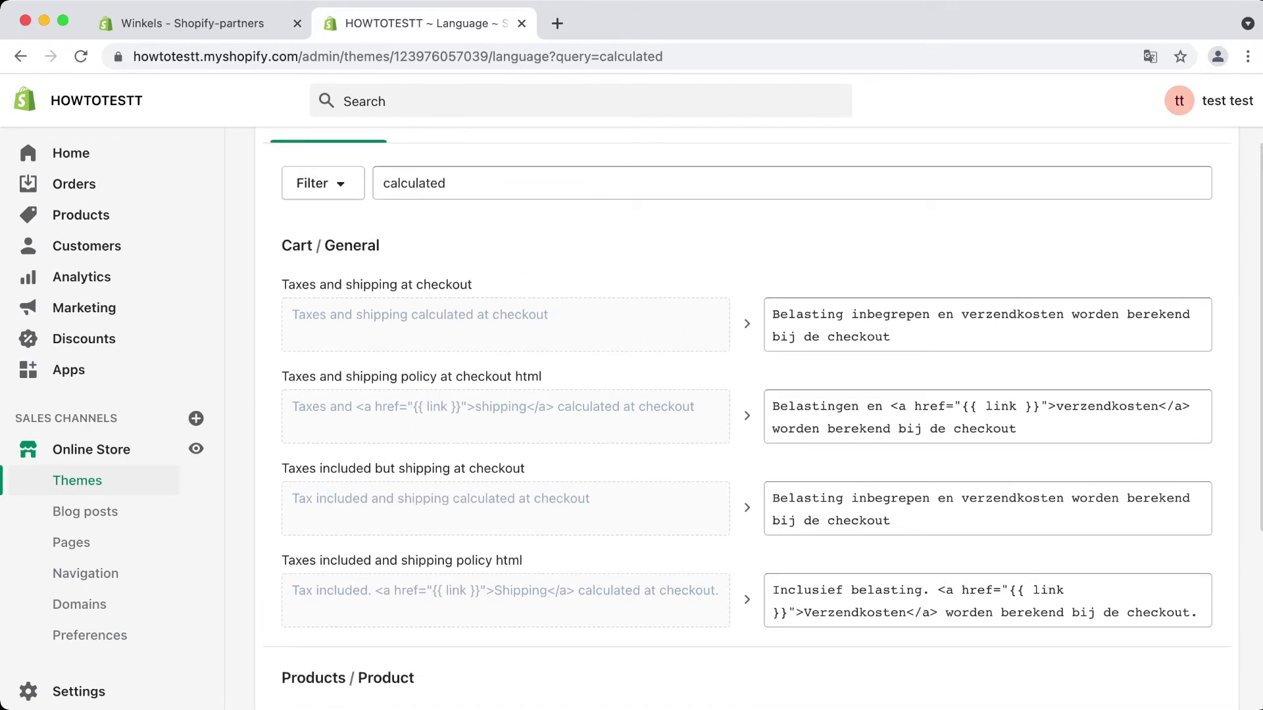
# - Select and delete the Dutch 'Taxes and shipping at checkout' translation text
pyautogui.tripleClick(987, 325)
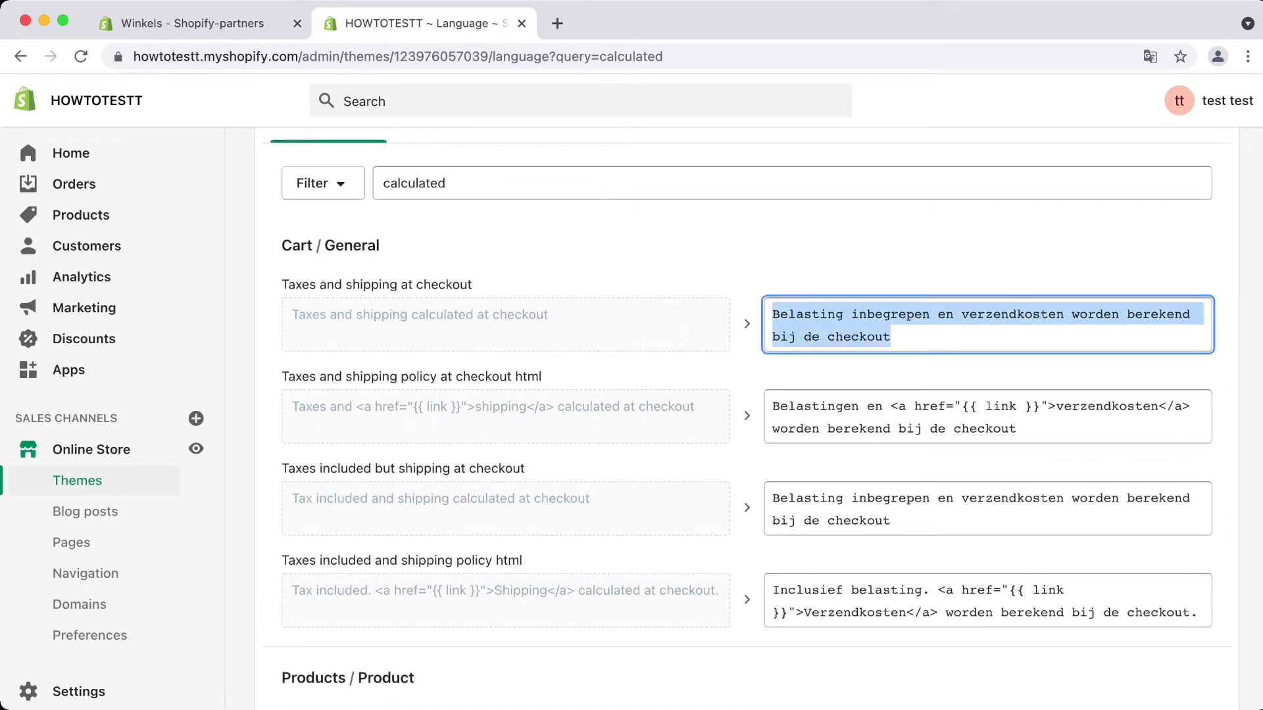
pyautogui.click(891, 337)
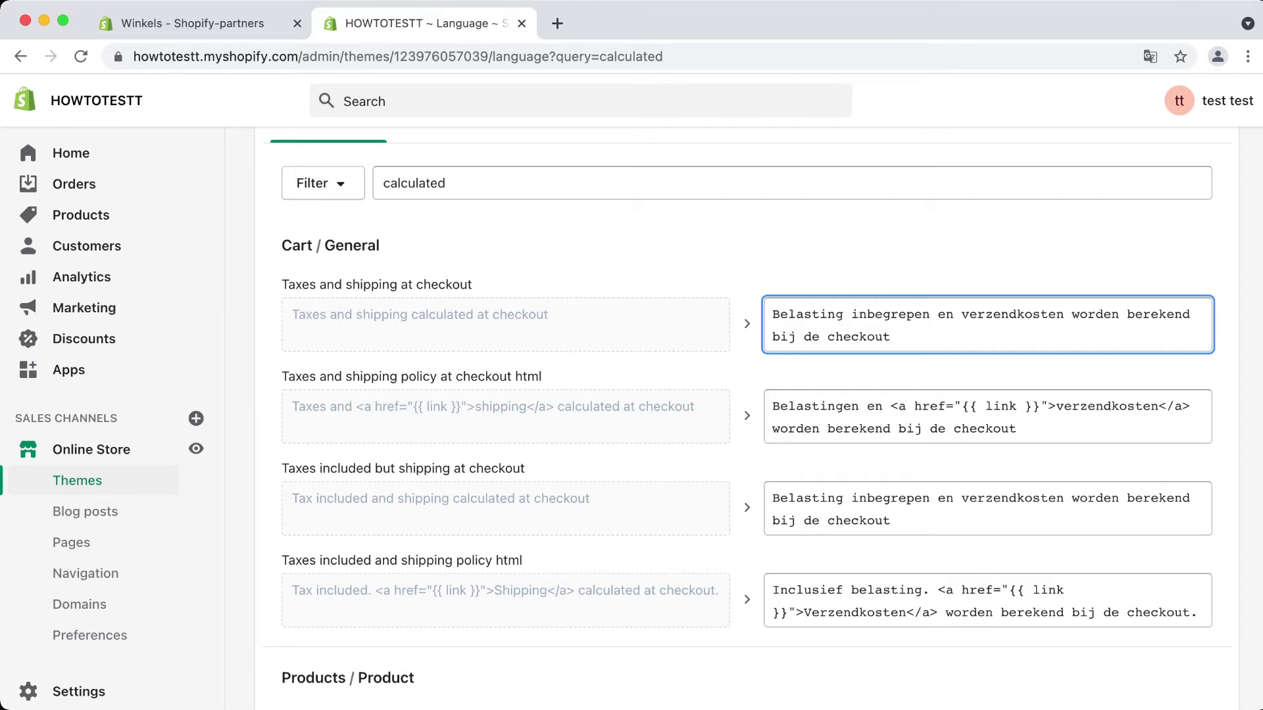
pyautogui.press('super+a')
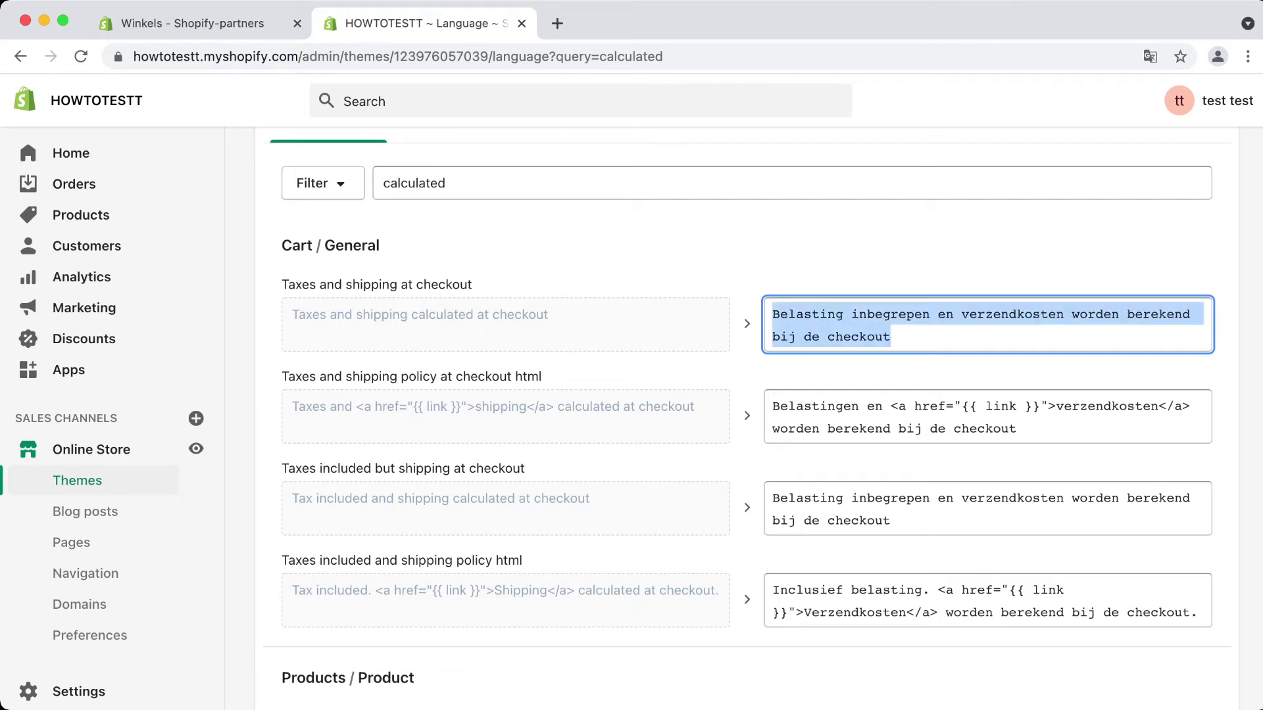
pyautogui.moveTo(549, 314); pyautogui.dragTo(292, 314)
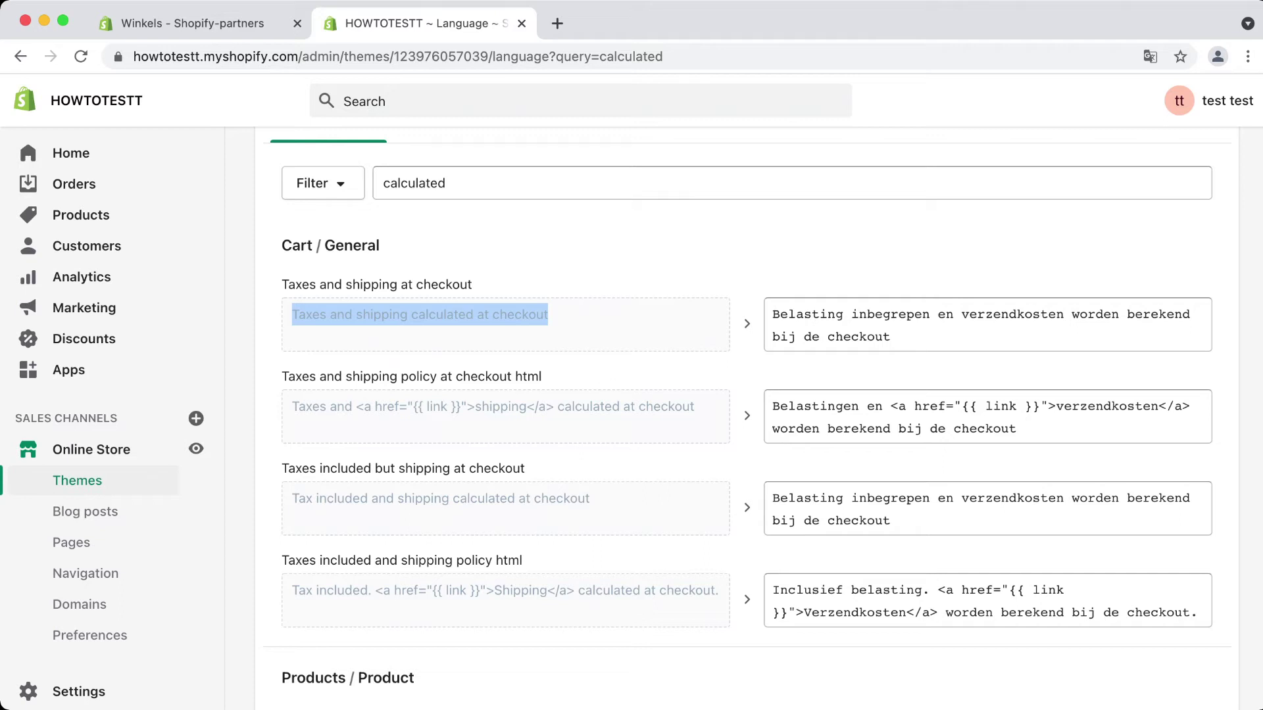
pyautogui.tripleClick(980, 325)
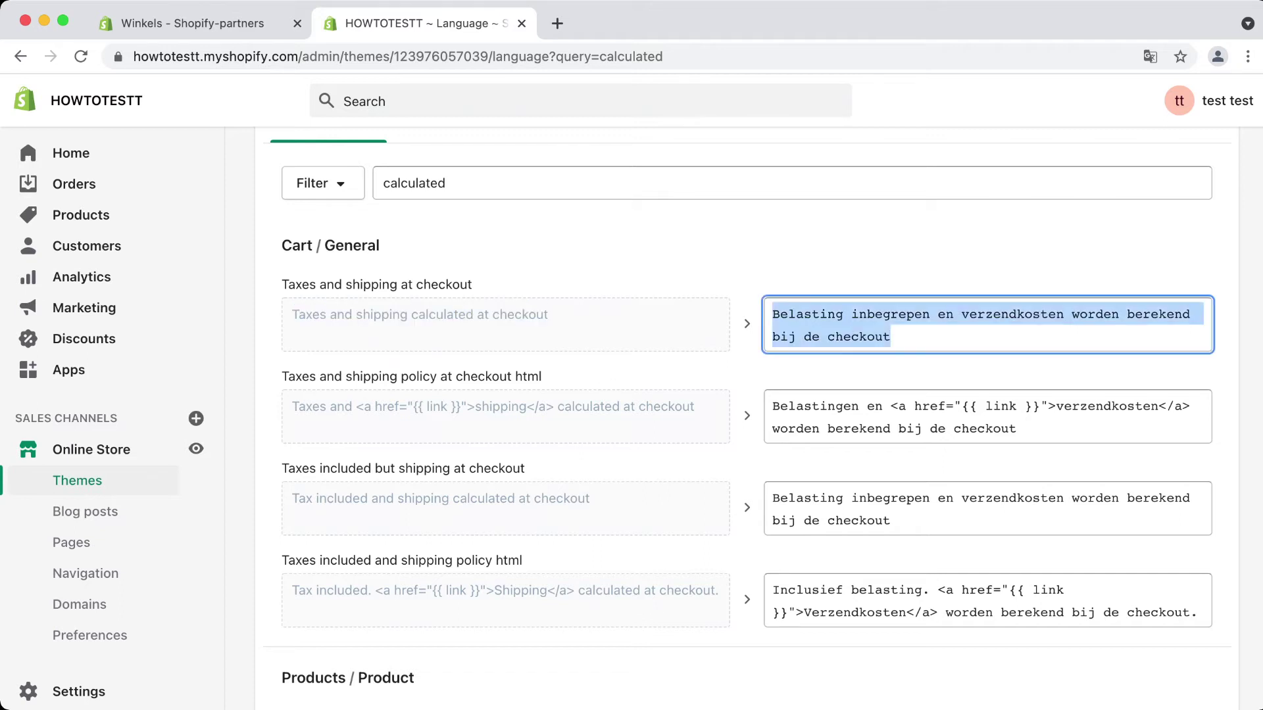
pyautogui.press('BackSpace')
# - Enter 'FREE Shipping' in the translation field, then clear it again
pyautogui.write('FREE Shipping')
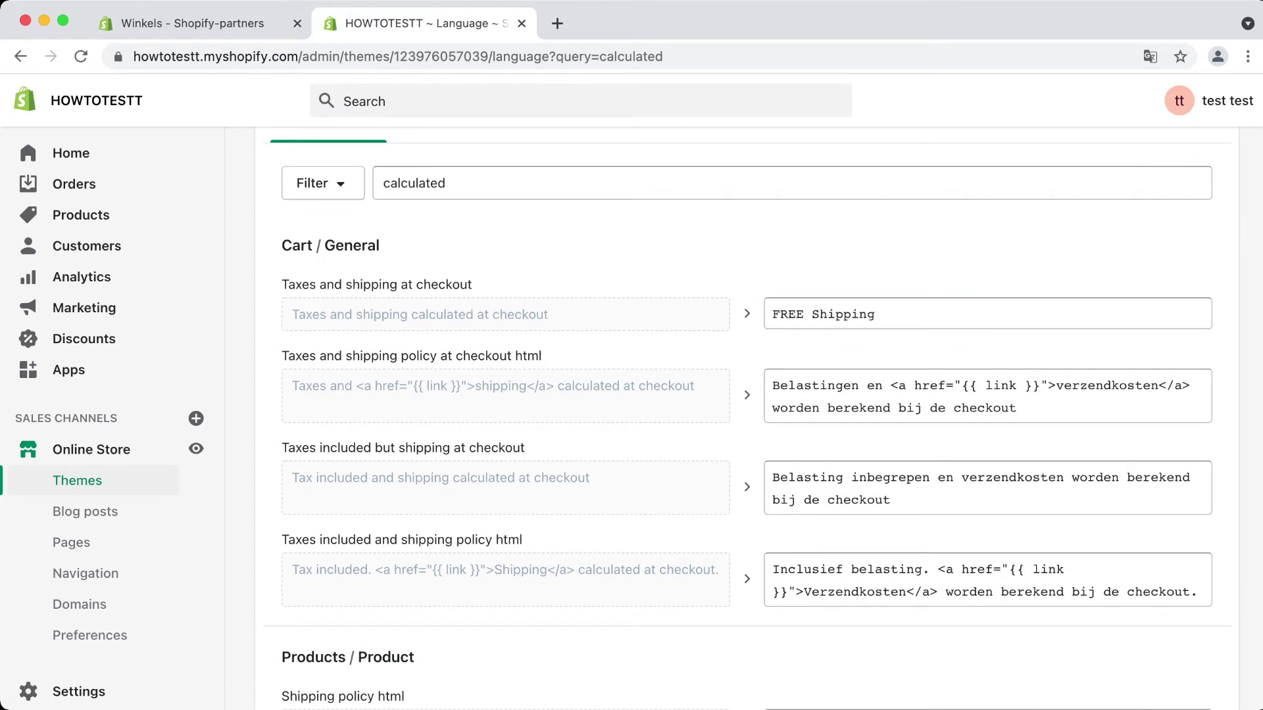
pyautogui.click(987, 314)
pyautogui.press('super+a')
pyautogui.press('Tab')
pyautogui.press('super+c')
pyautogui.press('BackSpace')
# - Type 'FREE Shipping on all orders above $50', fixing typos in the amount
pyautogui.write('Fre')
pyautogui.press('super+a')
pyautogui.press('super+v')
pyautogui.write('above')
pyautogui.press('BackSpace')
pyautogui.press('BackSpace')
pyautogui.press('BackSpace')
pyautogui.press('BackSpace')
pyautogui.press('BackSpace')
pyautogui.press('BackSpace')
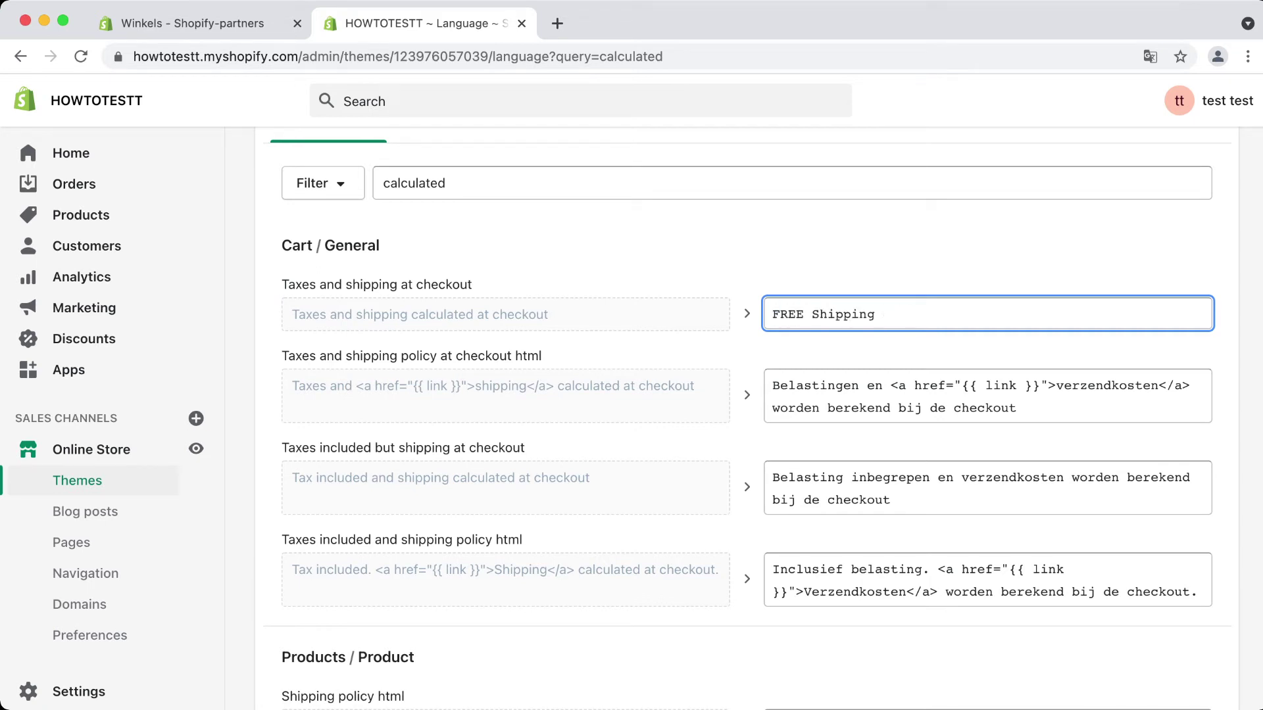
pyautogui.write('on all orders above €')
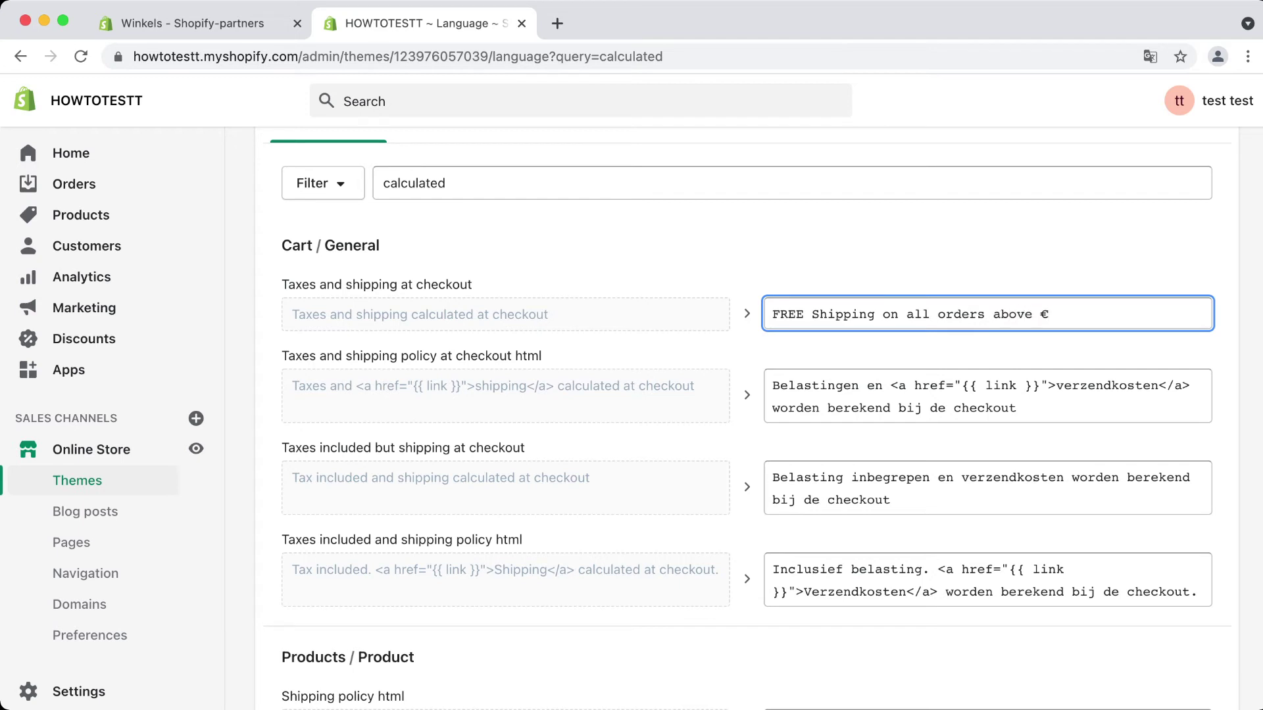
pyautogui.press('BackSpace')
pyautogui.write('¢5')
pyautogui.press('BackSpace')
pyautogui.press('BackSpace')
pyautogui.write('$60')
pyautogui.press('BackSpace')
pyautogui.press('BackSpace')
pyautogui.write('50')
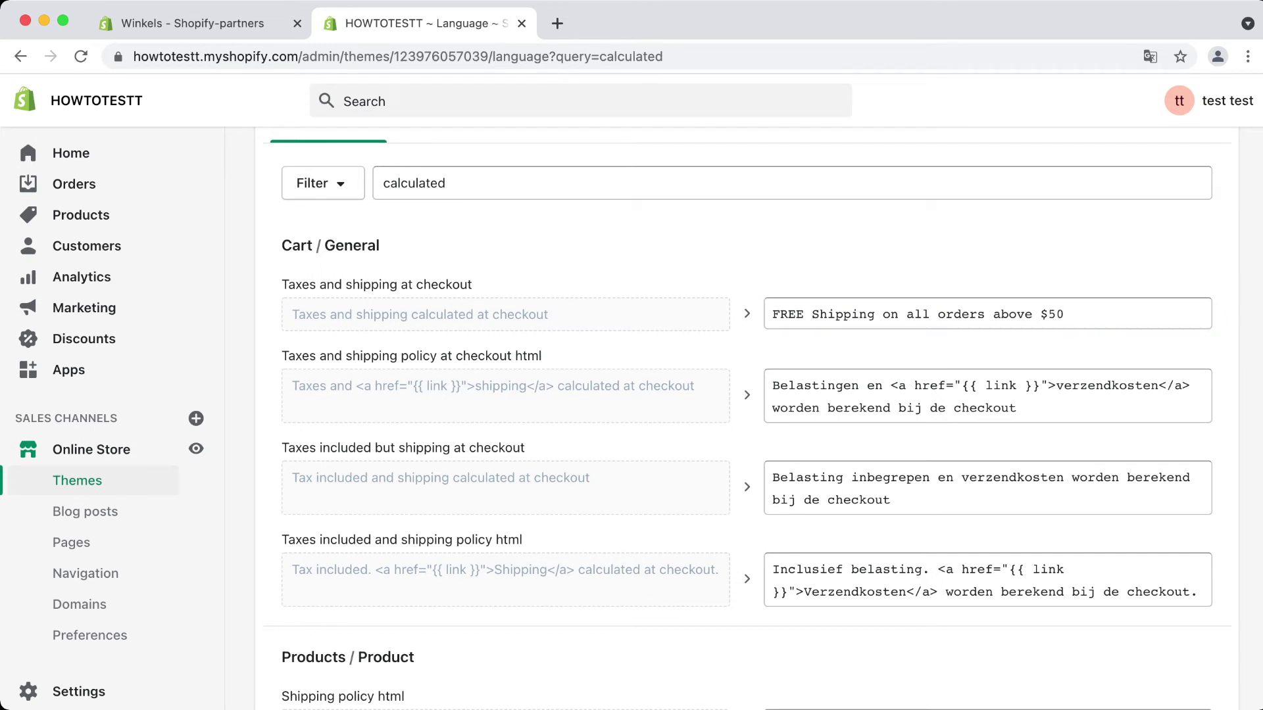
# - Replace the first checkout translation with 'FREE Shipping' and copy that text
pyautogui.click(1066, 315)
pyautogui.press('super+a')
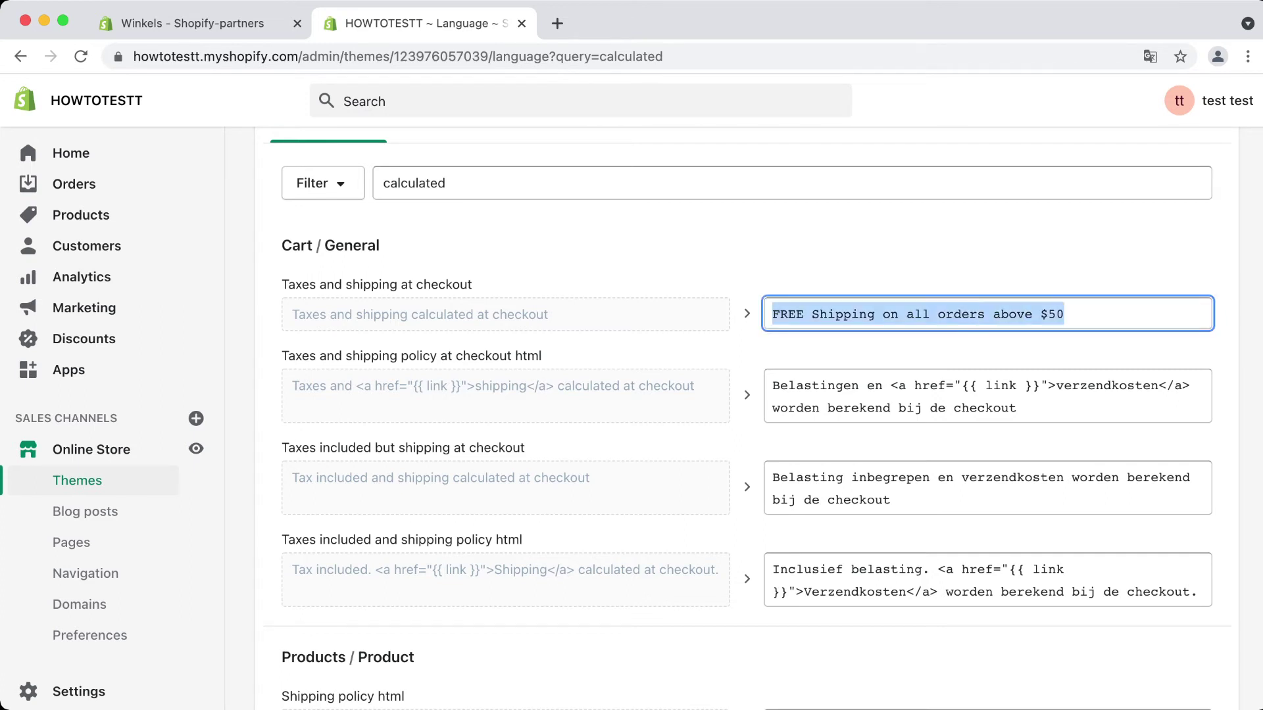
pyautogui.press('BackSpace')
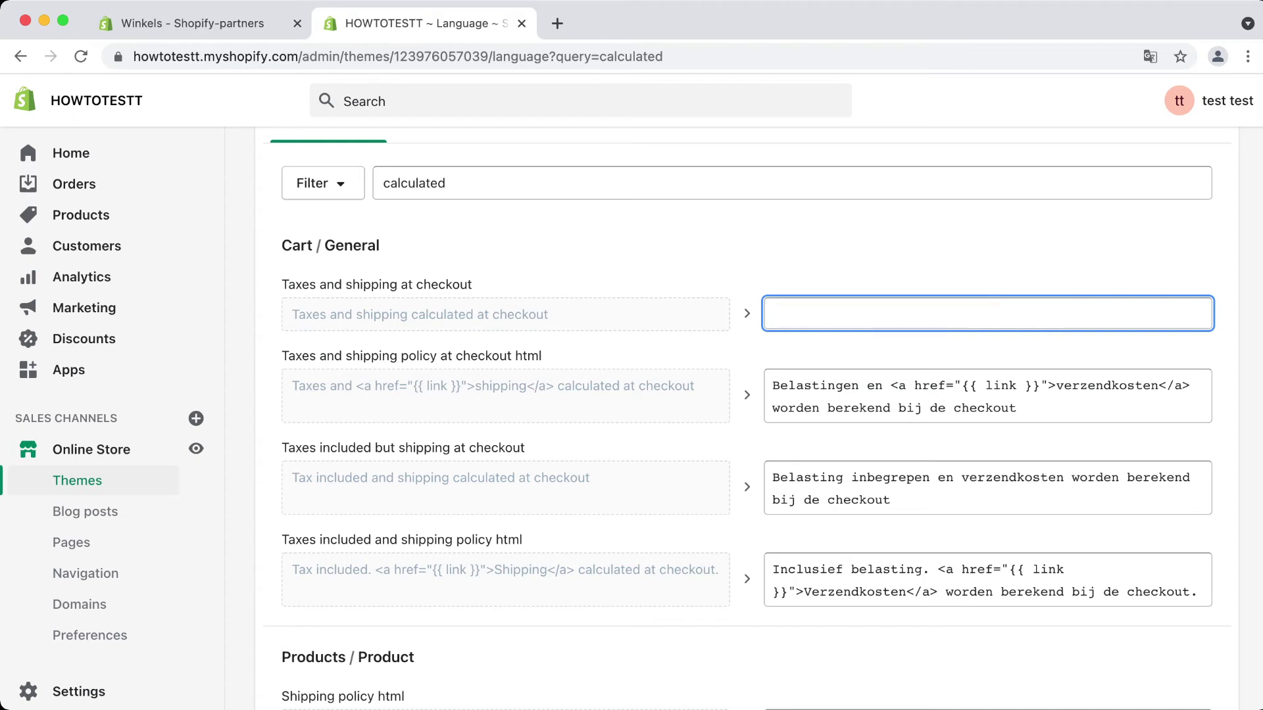
pyautogui.write('FREE Shipping')
pyautogui.press('super+a')
pyautogui.press('super+c')
# - Paste 'FREE Shipping' into the remaining three Cart / General tax and shipping fields
pyautogui.press('Tab')
pyautogui.press('super+v')
pyautogui.press('Tab')
pyautogui.press('super+v')
pyautogui.press('super+a')
pyautogui.press('Tab')
pyautogui.press('super+a')
pyautogui.press('super+v')
pyautogui.press('super+a')
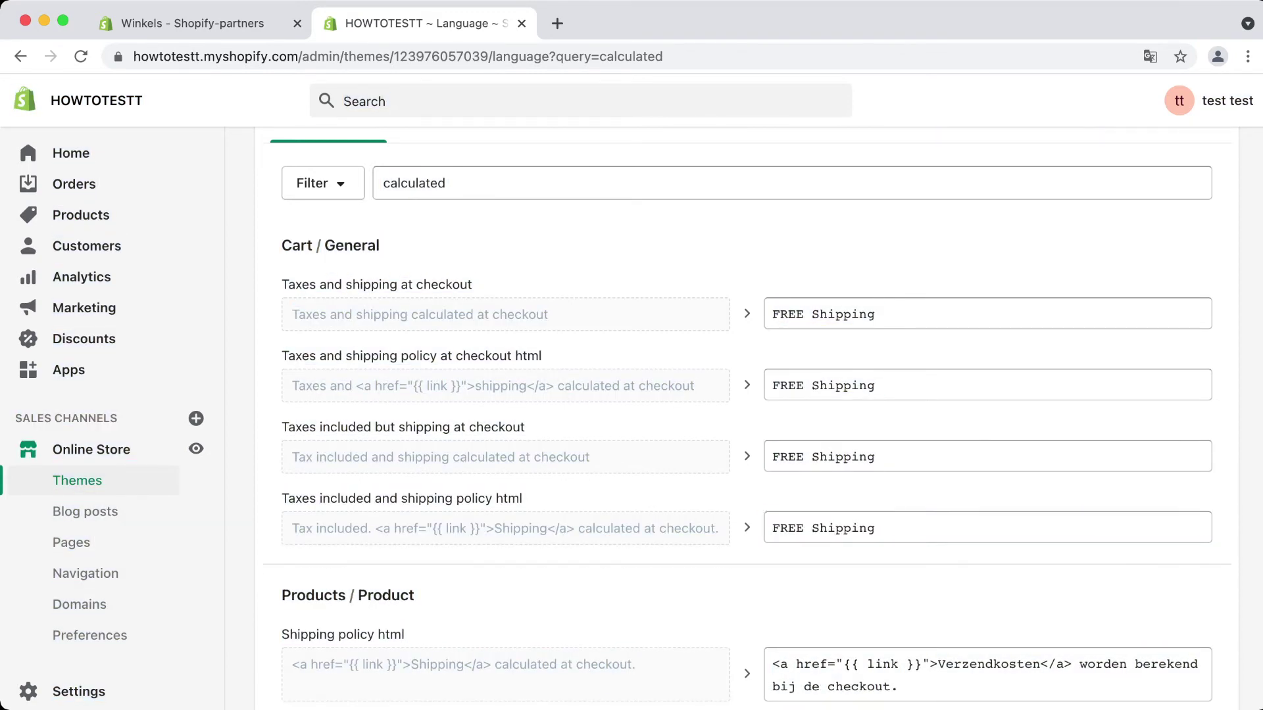
# - Save the translations and jump to the Products list with the G P shortcut
pyautogui.press('super+s')
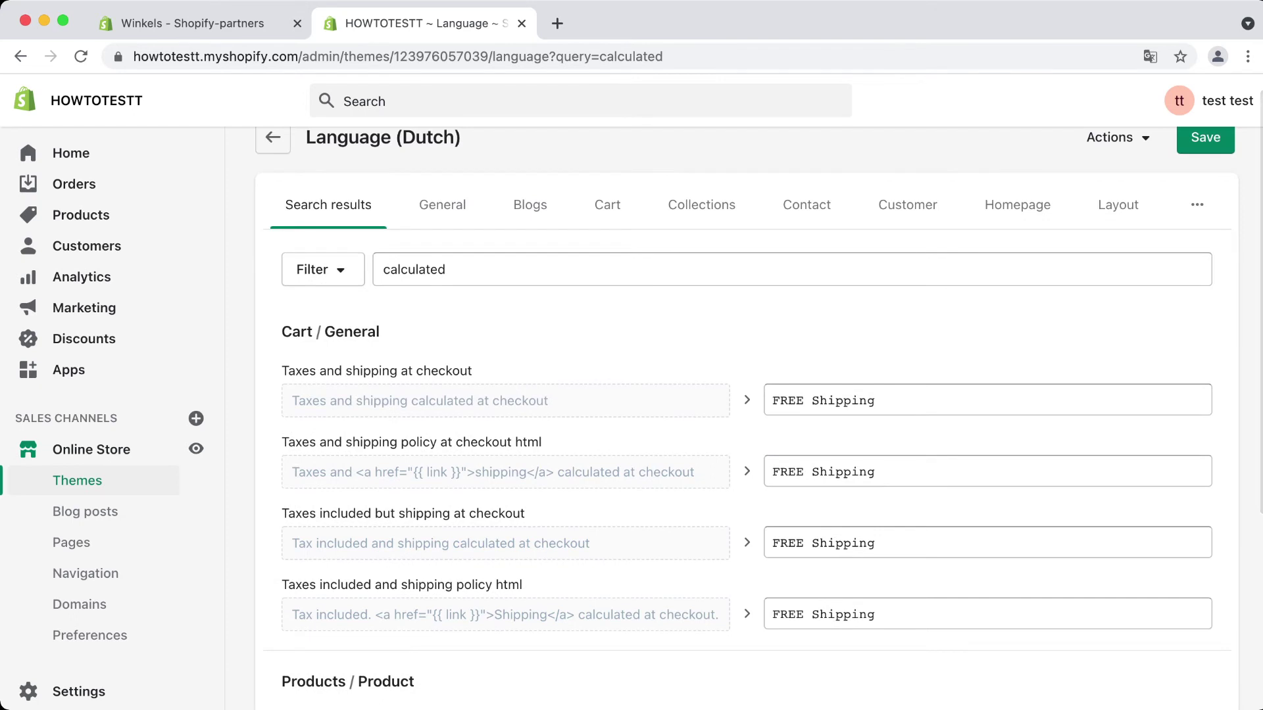
pyautogui.scroll(-1, 748, 421)
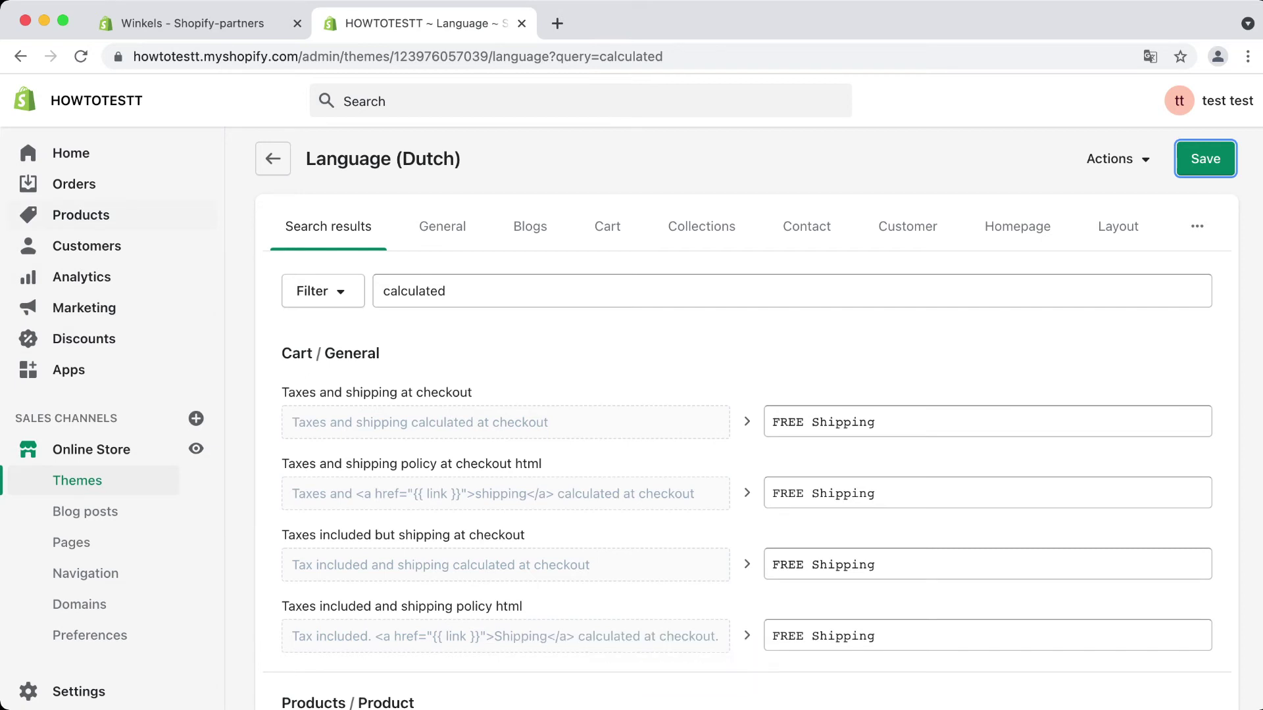
pyautogui.press('g')
pyautogui.press('p')
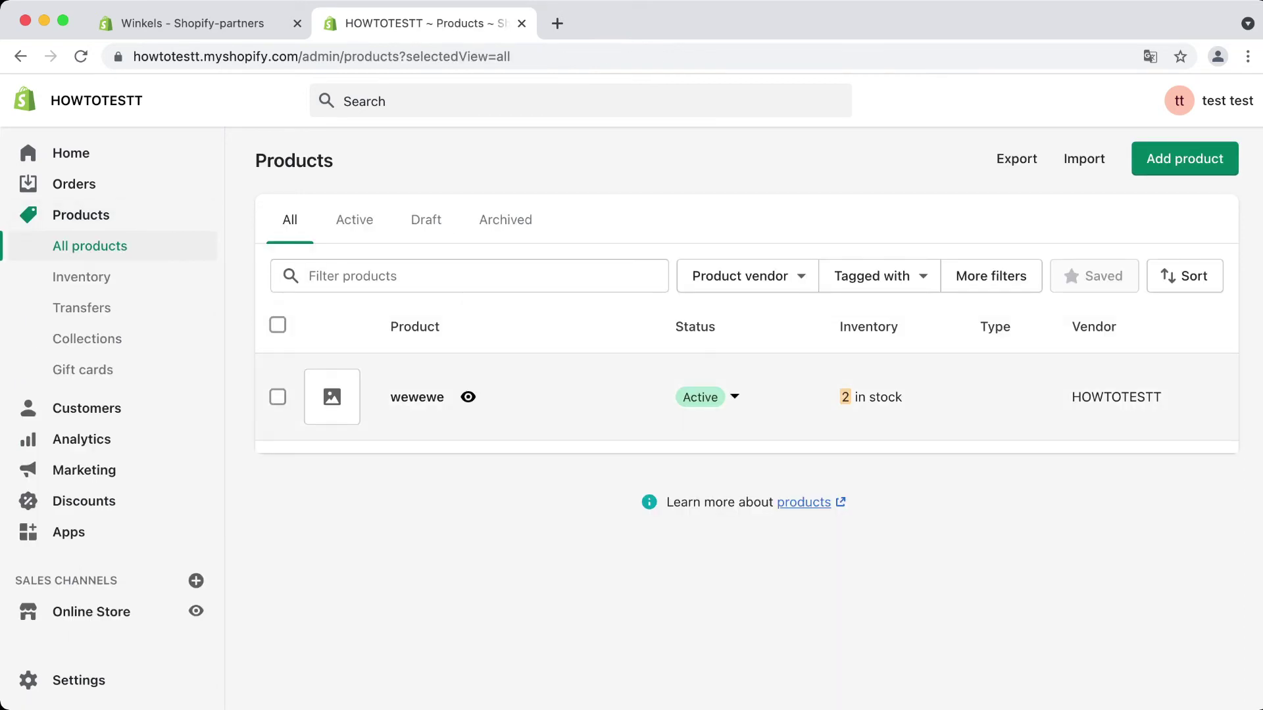
# - Add wewewe to the storefront cart, confirm 'FREE Shipping' under the subtotal, then return to admin
pyautogui.click(468, 397)
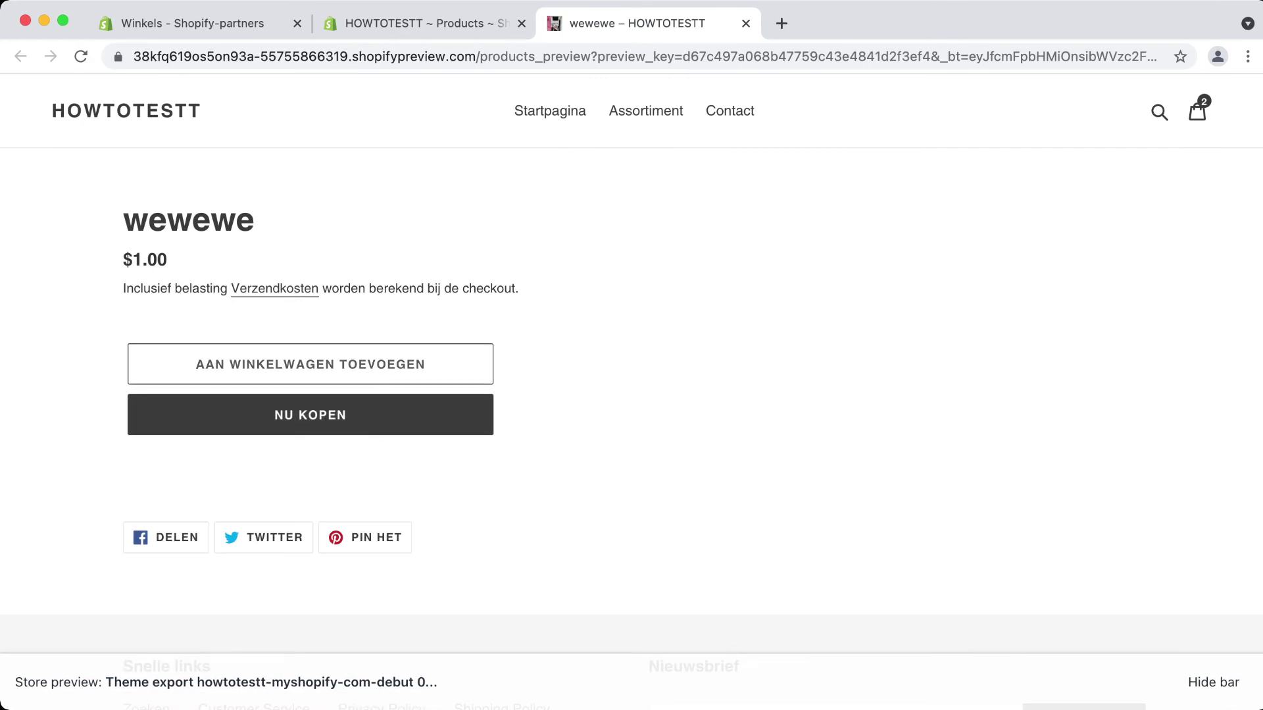
pyautogui.click(310, 365)
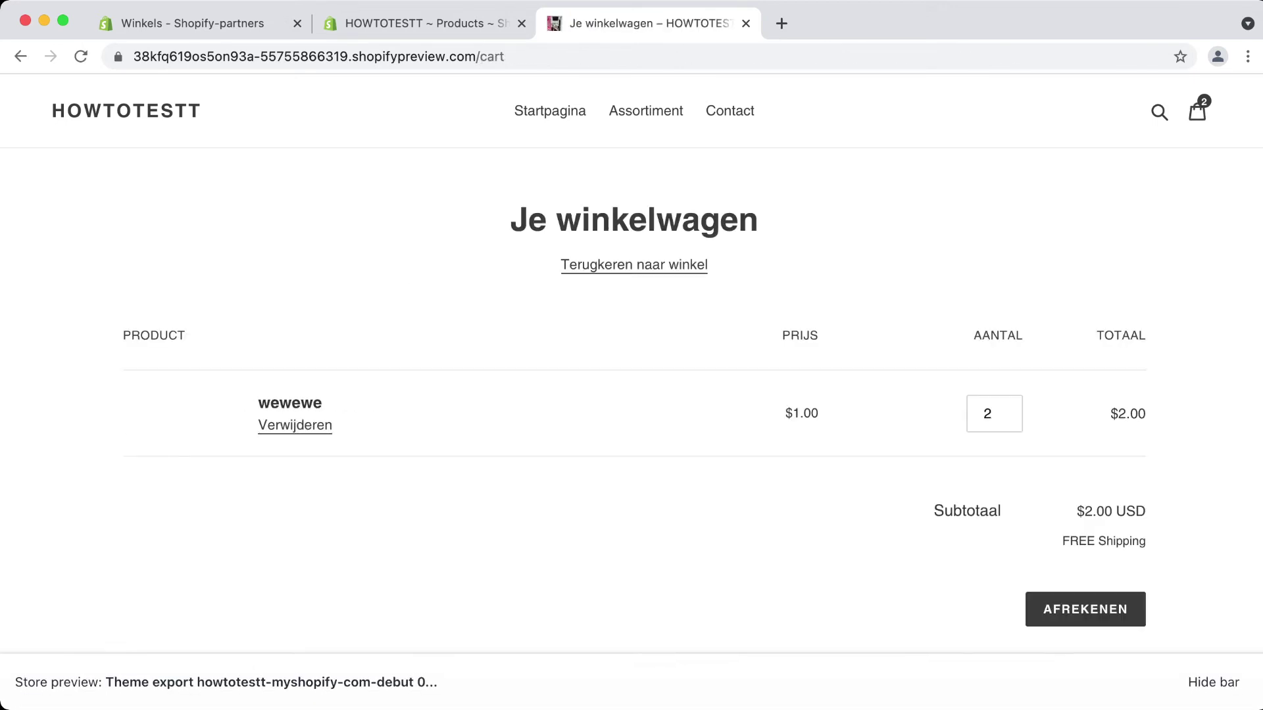
pyautogui.moveTo(1062, 540); pyautogui.dragTo(1147, 541)
pyautogui.click(1147, 541)
pyautogui.hotkey('ctrl', 'shift', 'Tab')
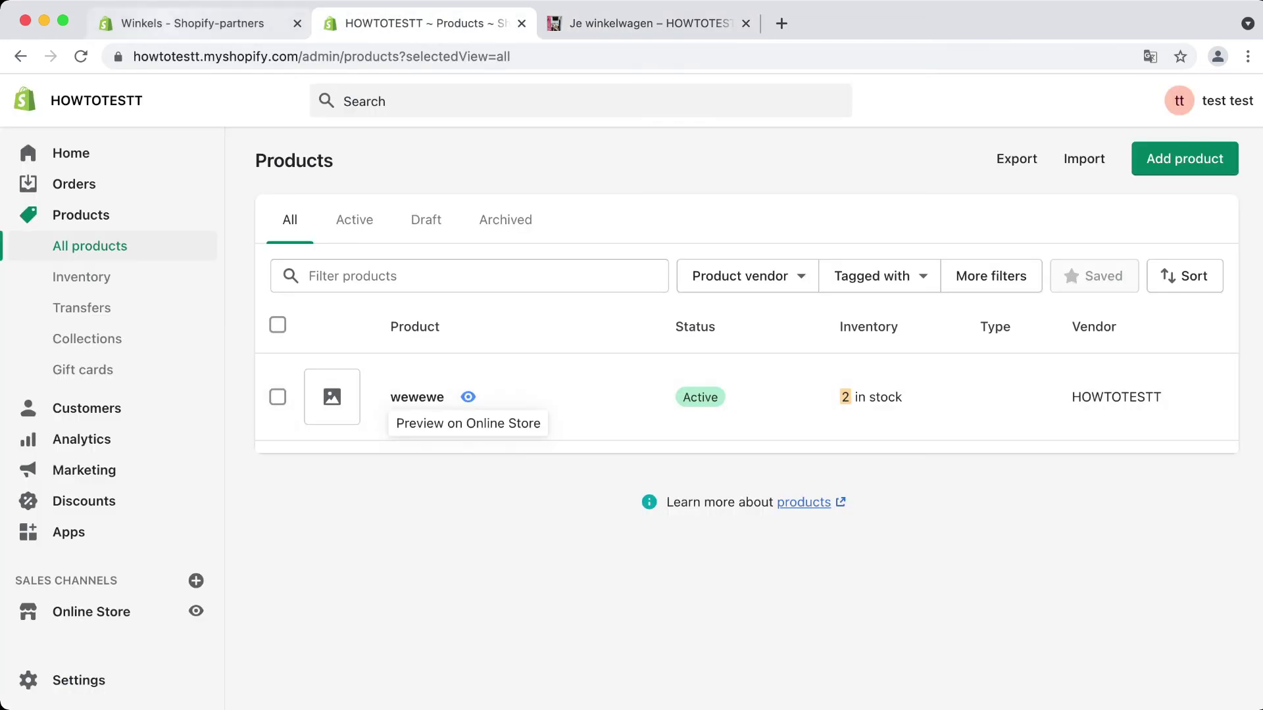
# - Return to the storefront cart tab showing 2 wewewe at $2.00 with 'FREE Shipping'
pyautogui.hscroll(-5, 468, 397)
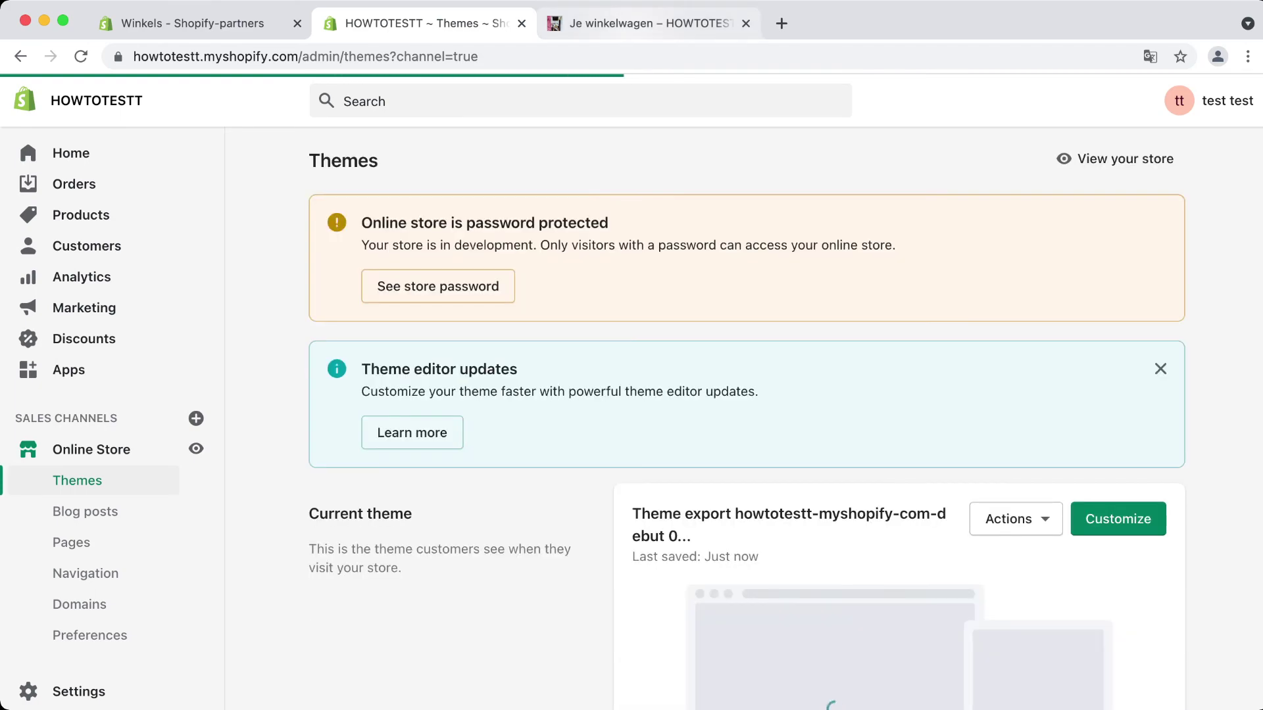
pyautogui.hscroll(5, 632, 355)
pyautogui.hotkey('ctrl', 'Tab')
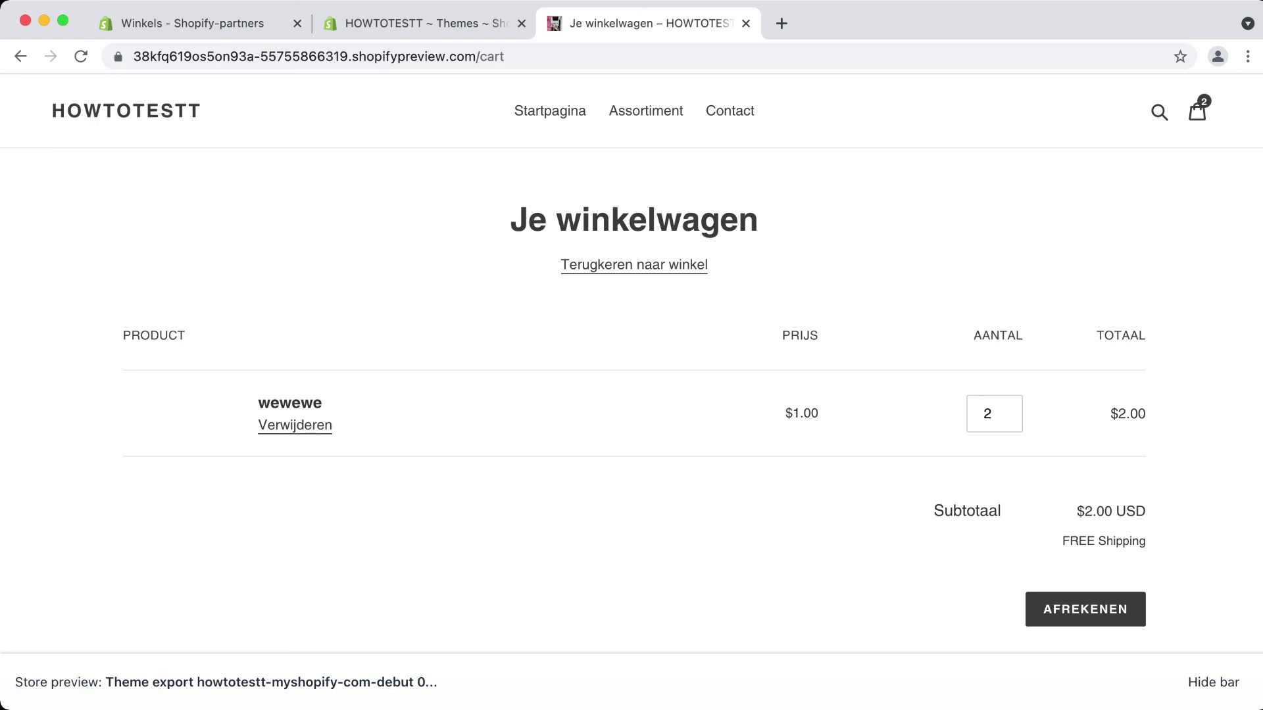
pyautogui.scroll(-5, 632, 395)
pyautogui.scroll(5, 632, 395)
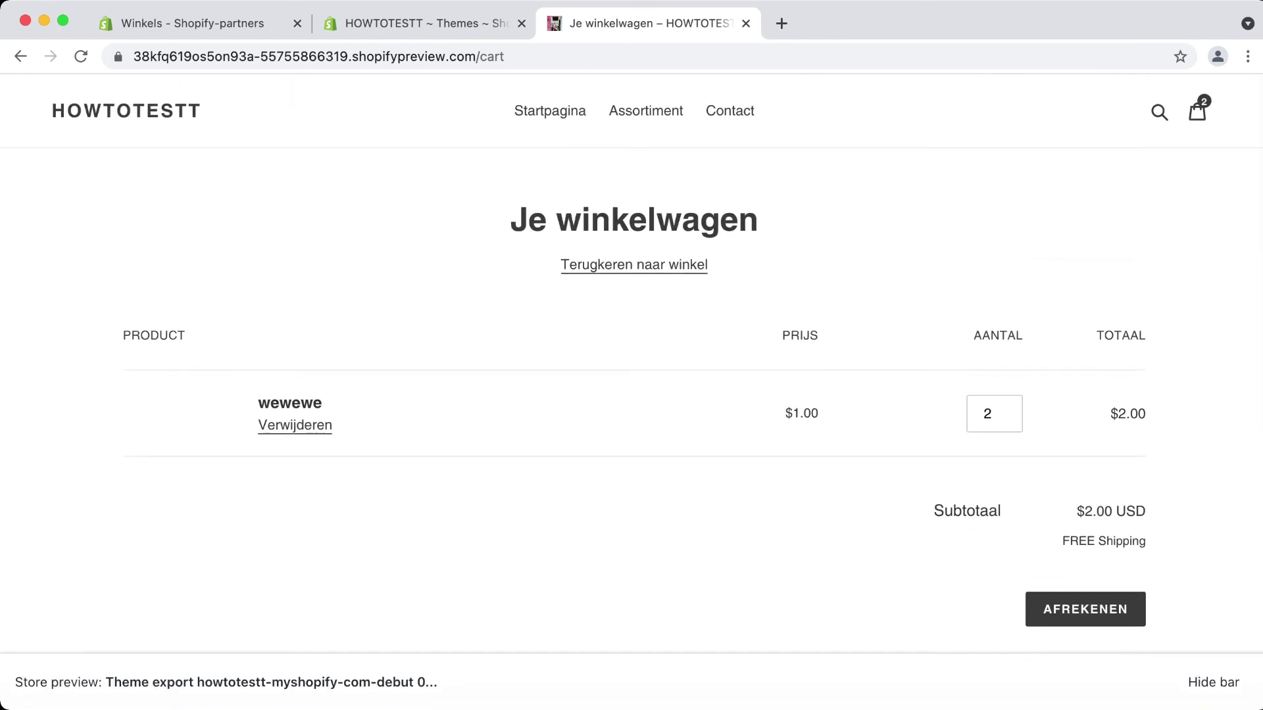